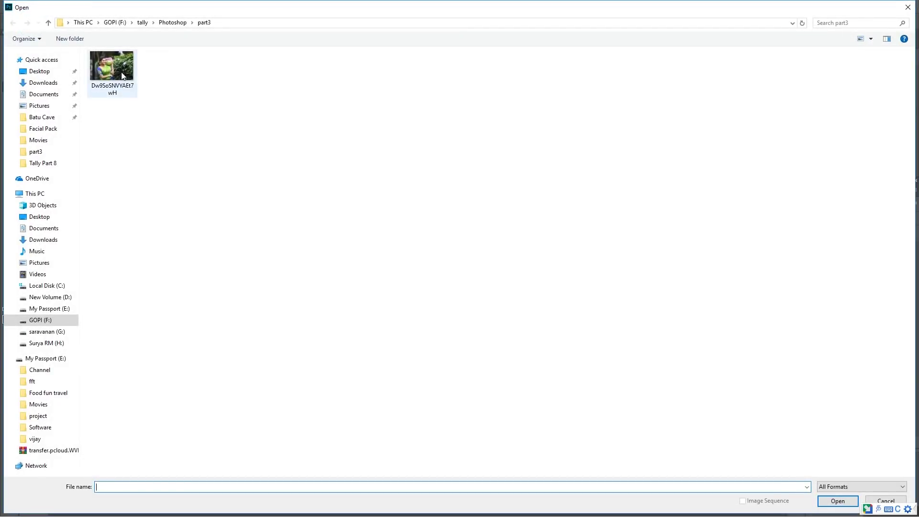
Open Dw9oSNVYAEt7wH.jpg from the part3 folder.
click(837, 501)
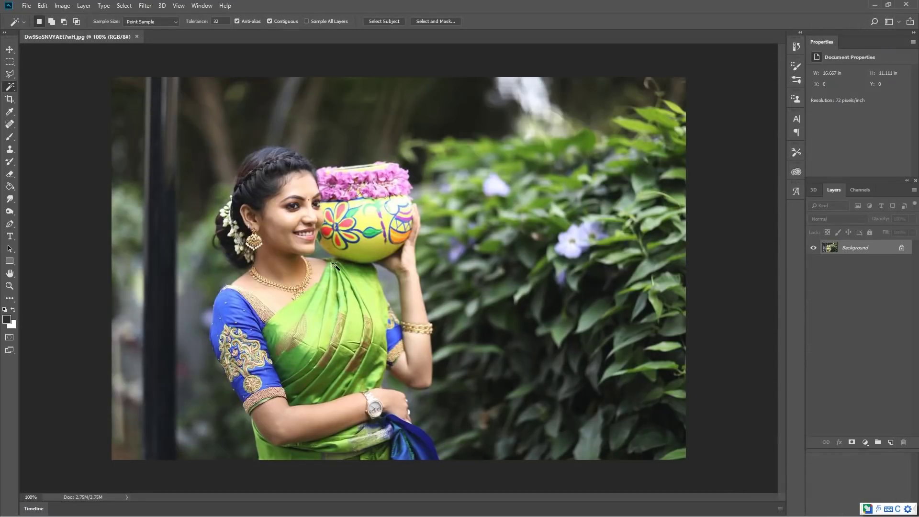
Convert the Background into Layer 0 and duplicate it as Layer 0 copy.
double_click(897, 248)
click(537, 148)
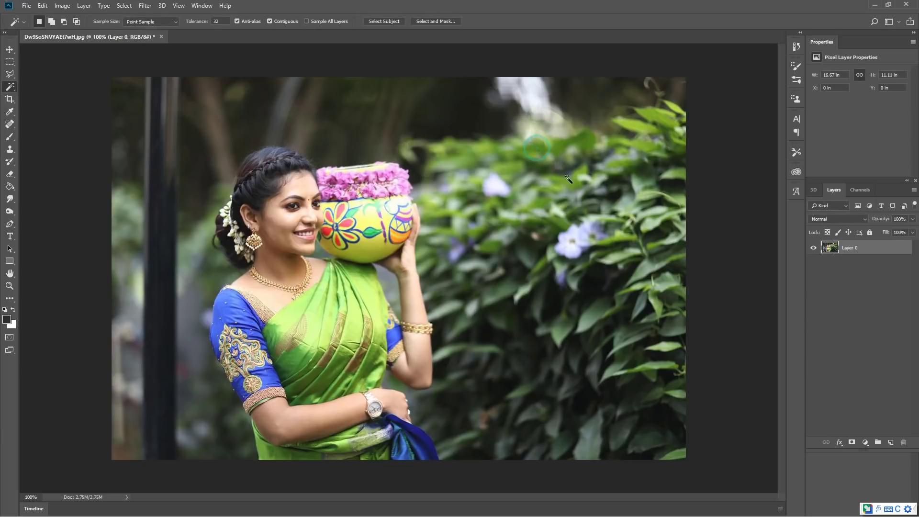
right_click(885, 248)
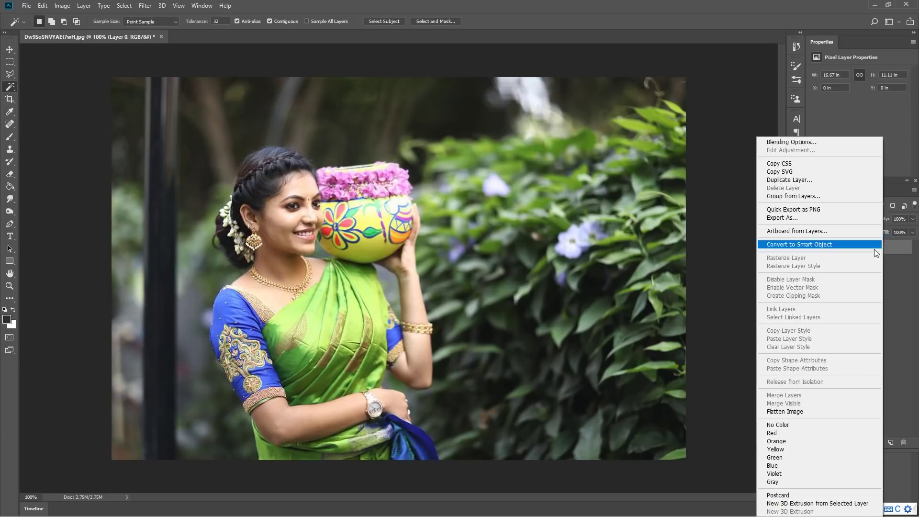
click(819, 180)
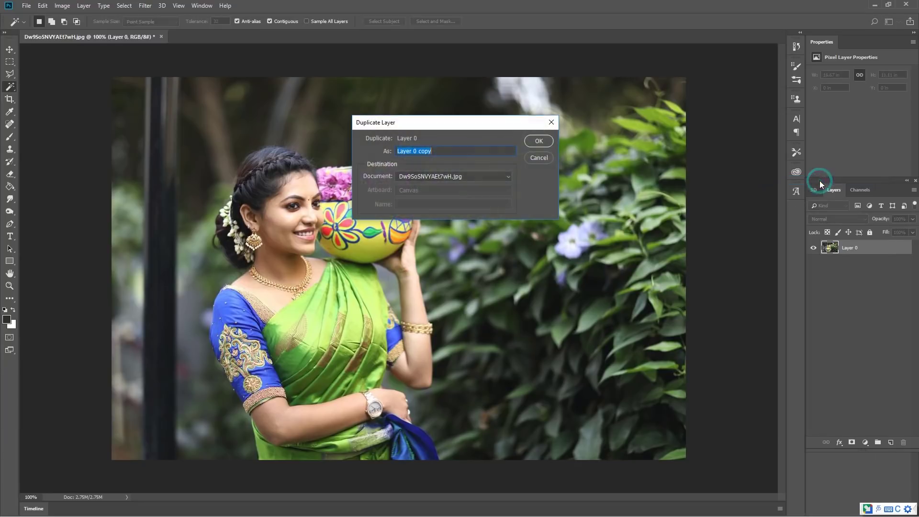
click(540, 142)
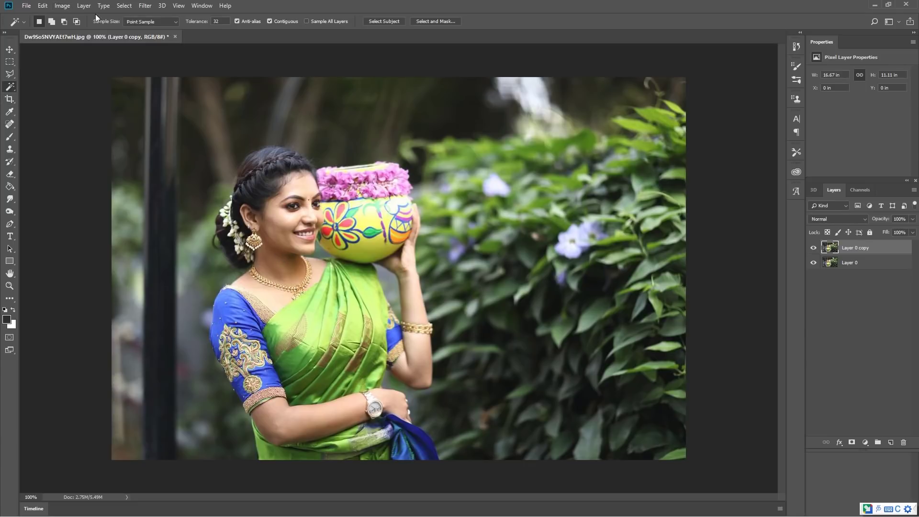
click(143, 5)
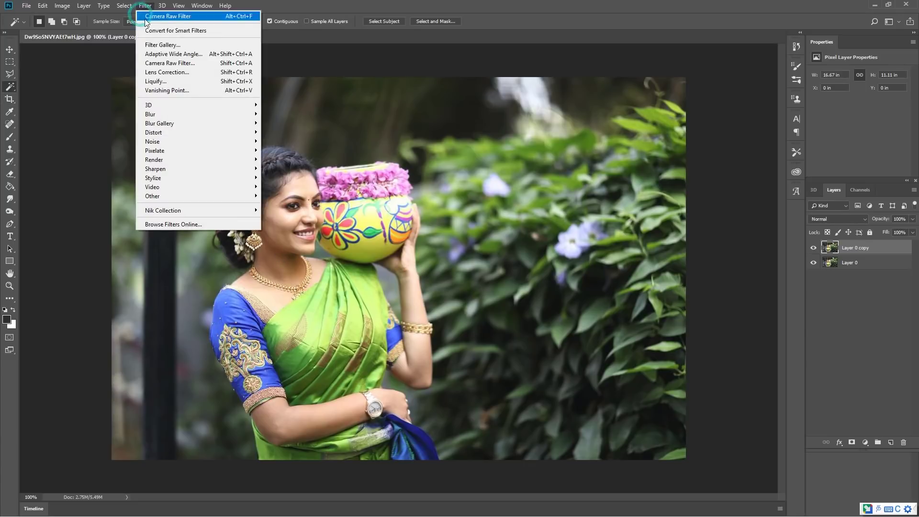
In Camera Raw, set curve Highlights -7, Greens luminance -36, shadows hue 95, saturation 23.
click(166, 65)
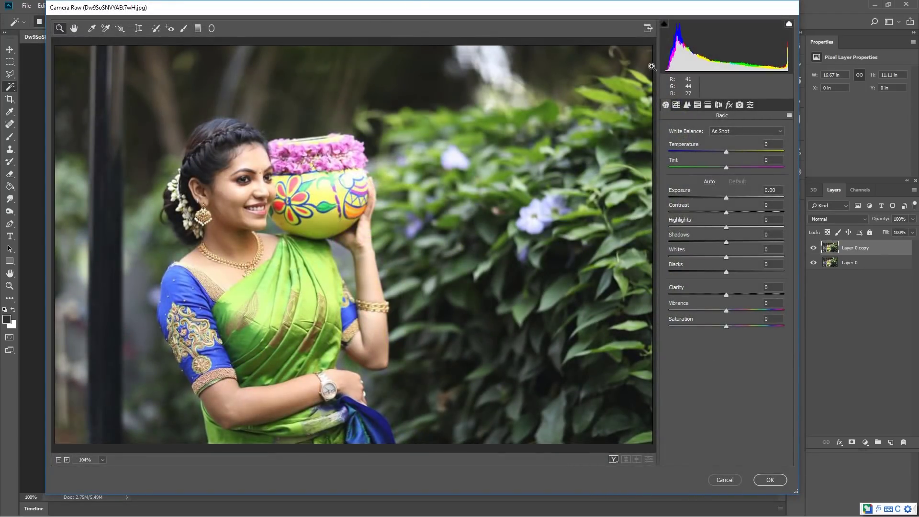
click(686, 105)
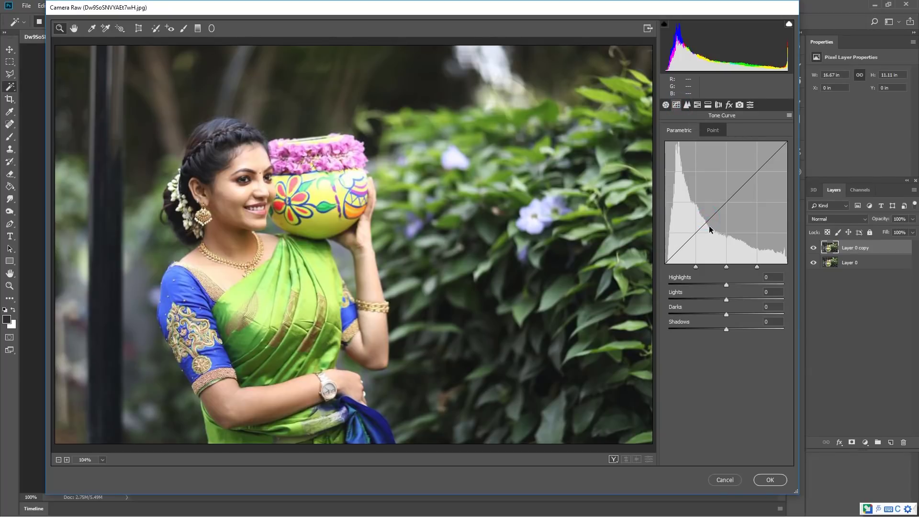
mouse_move(726, 285)
mouse_down()
mouse_move(715, 285)
mouse_move(725, 288)
mouse_up()
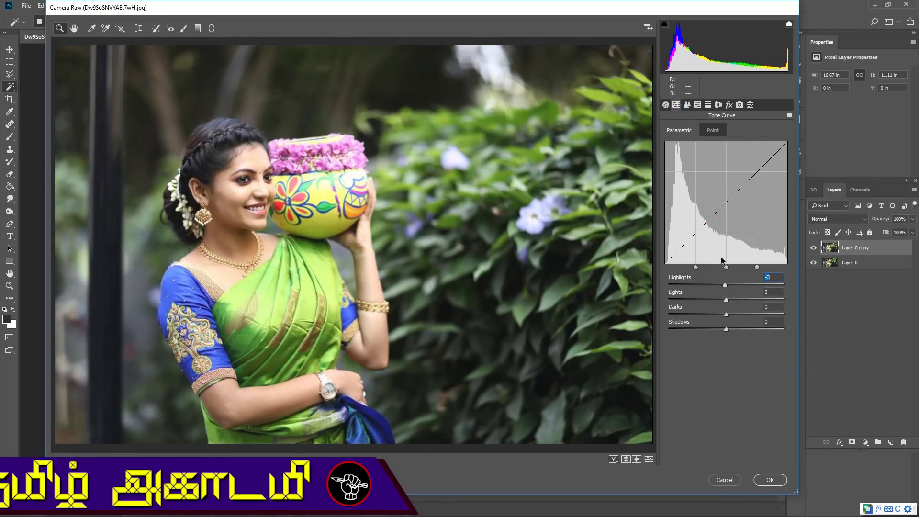
click(697, 104)
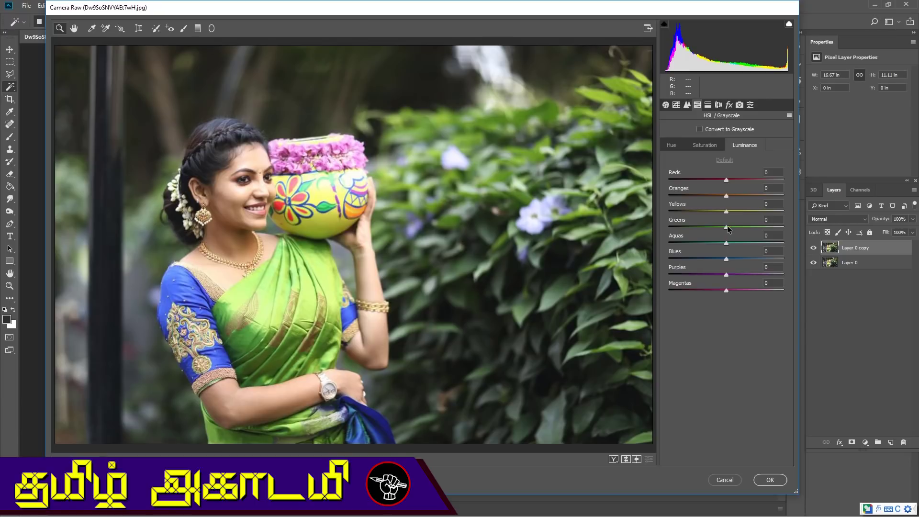
mouse_move(727, 229)
mouse_down()
mouse_move(706, 226)
mouse_move(730, 244)
mouse_up()
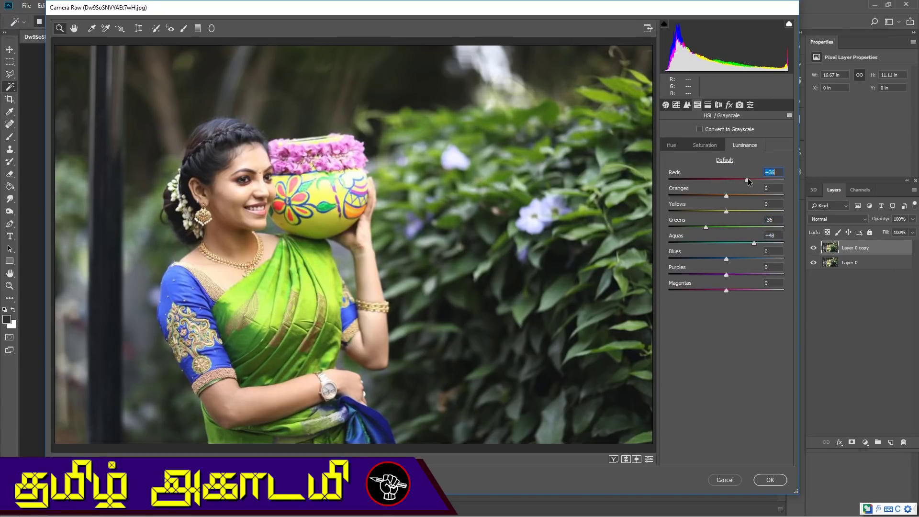
click(708, 105)
drag(671, 219, 697, 232)
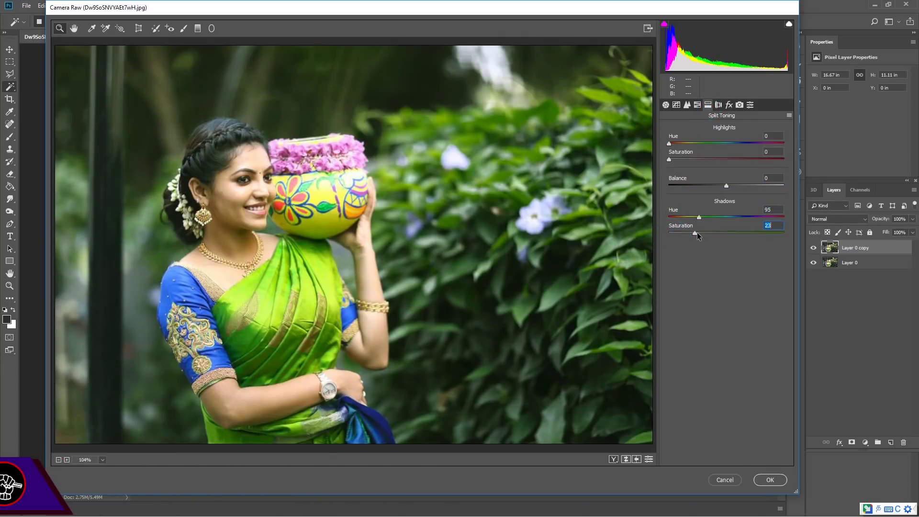
Set split toning highlights hue 158, balance -38, shadows hue 117 and saturation 28.
drag(670, 143, 720, 144)
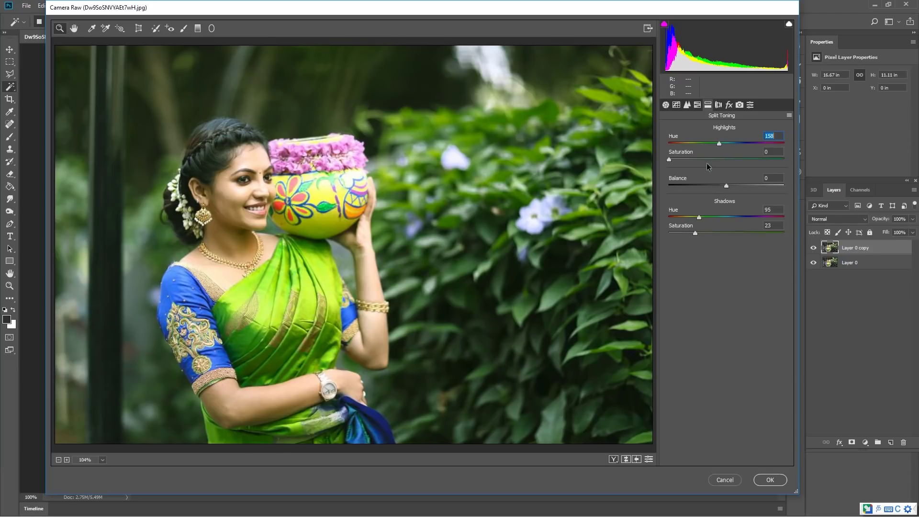
mouse_move(672, 162)
mouse_down()
mouse_move(686, 161)
mouse_move(673, 160)
mouse_up()
drag(726, 186, 704, 186)
mouse_move(698, 234)
mouse_down()
mouse_move(711, 234)
mouse_move(707, 219)
mouse_up()
click(700, 217)
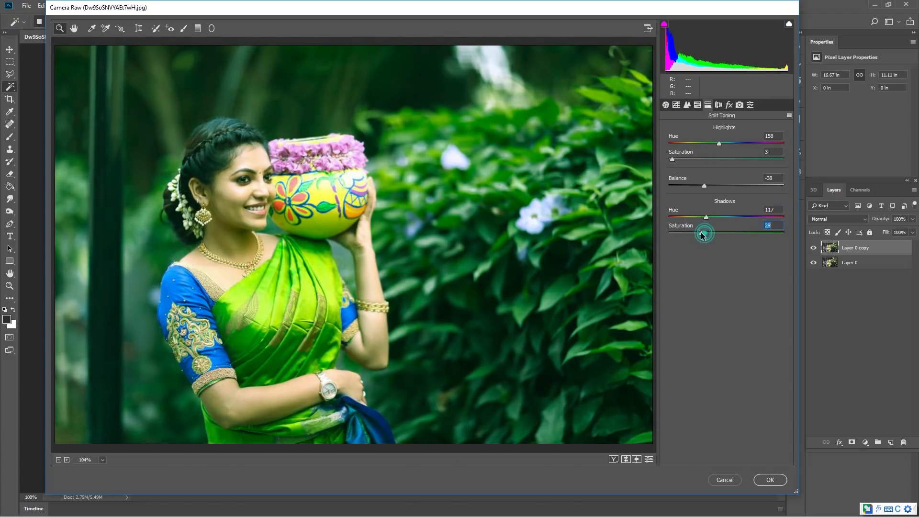
Darken luminance to Greens -63, Purples -35, Magentas -27 and apply the Camera Raw grade.
click(698, 104)
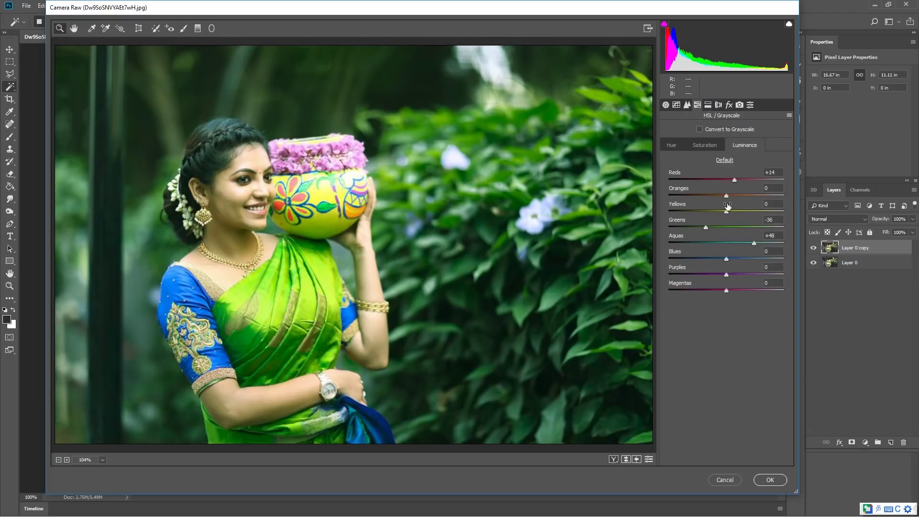
drag(705, 227, 690, 228)
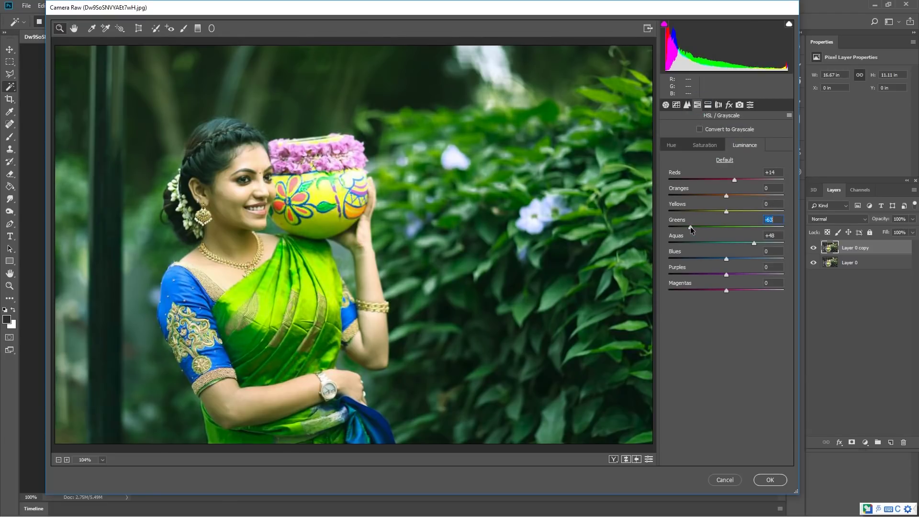
drag(714, 272, 712, 290)
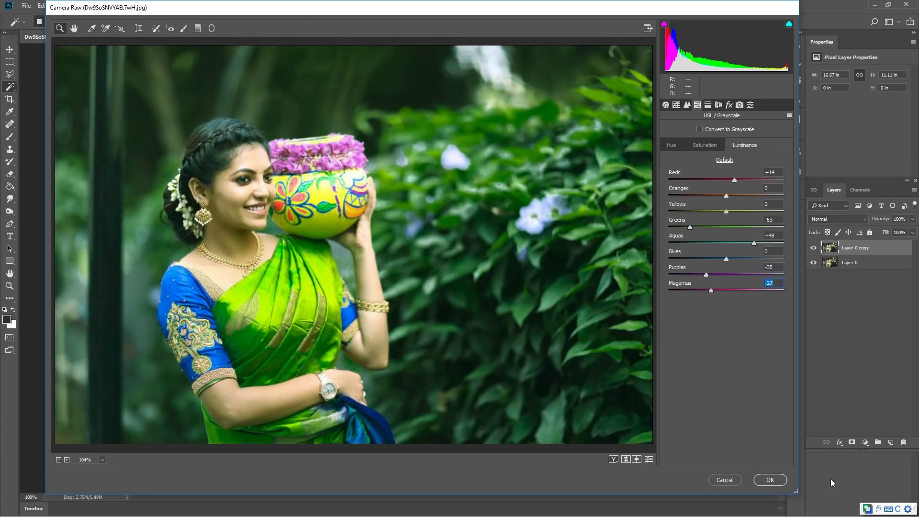
click(769, 480)
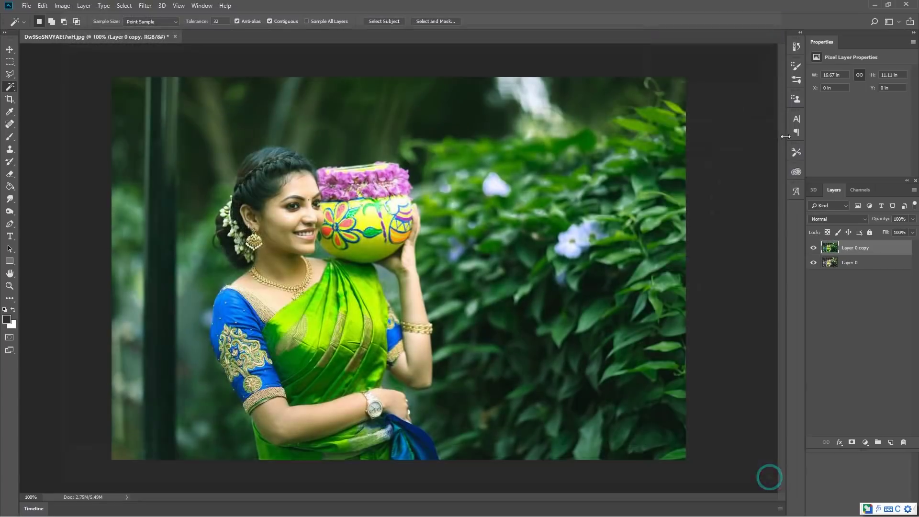
After comparing the graded copy, add a new Layer 1 filled with white.
click(812, 250)
click(812, 249)
click(891, 443)
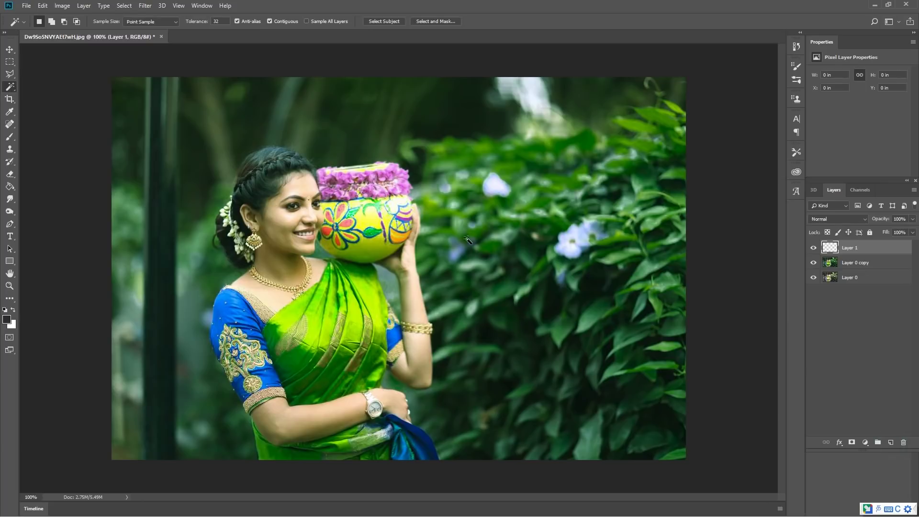
click(9, 186)
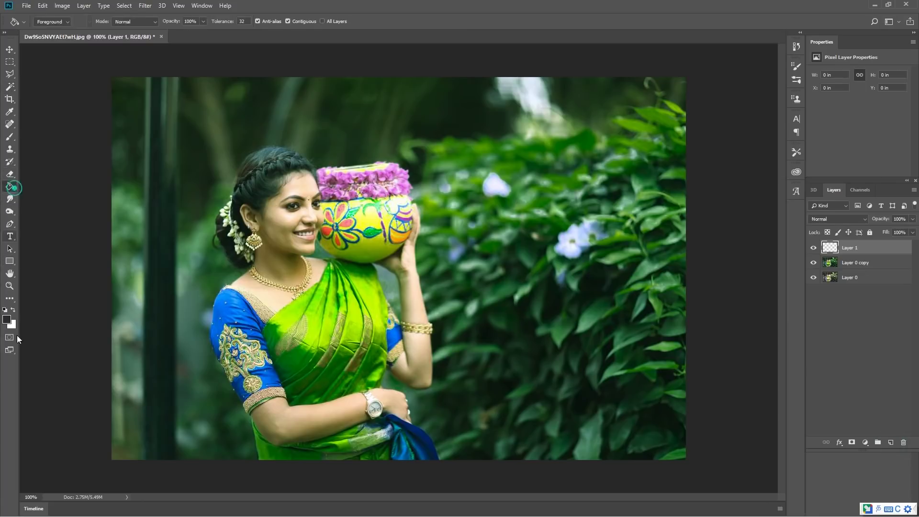
click(14, 310)
click(379, 242)
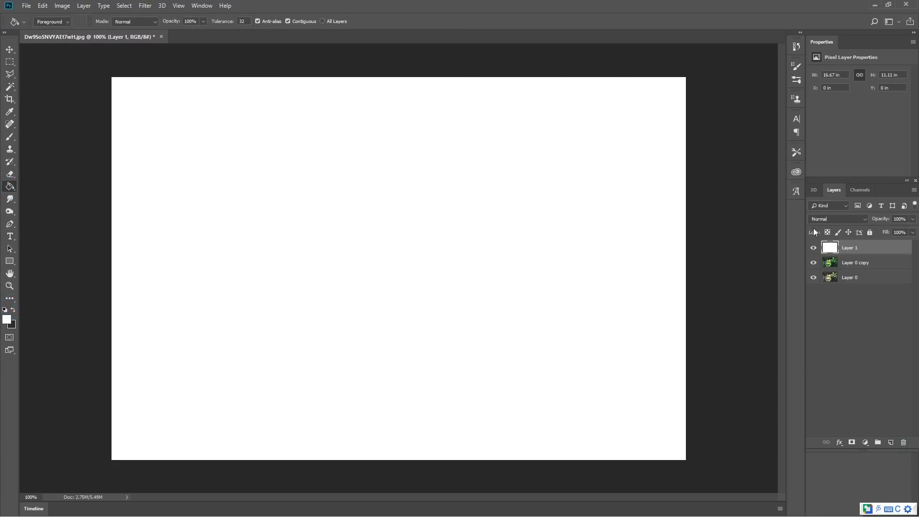
Add Layer 2 filled with white, then select Layer 1.
click(891, 444)
click(348, 212)
click(866, 264)
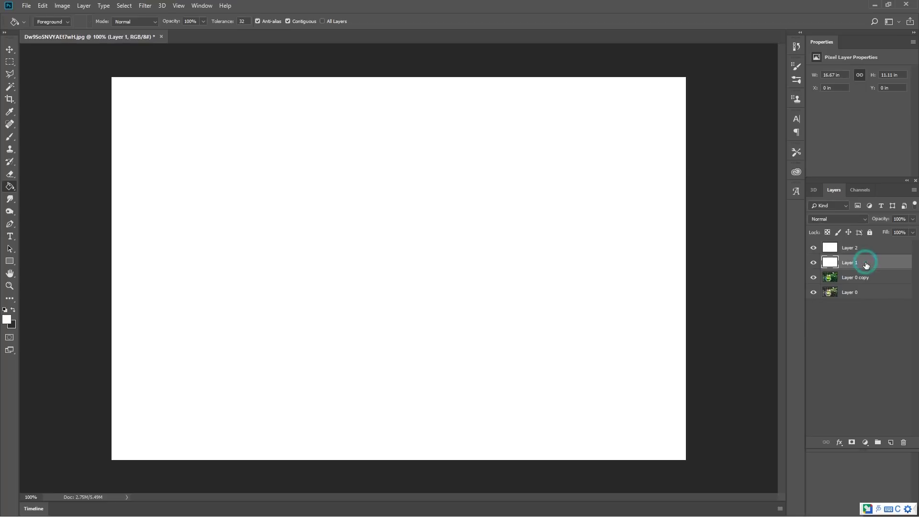
Choose the Brush tool and set up a rough-edged tip at 229 px in Brush Settings.
click(8, 138)
click(27, 139)
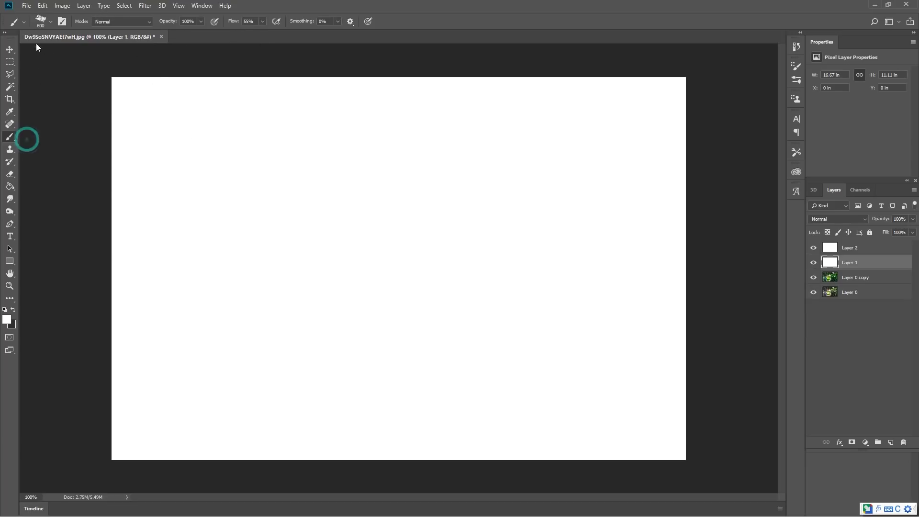
click(61, 22)
click(694, 109)
drag(701, 156, 758, 157)
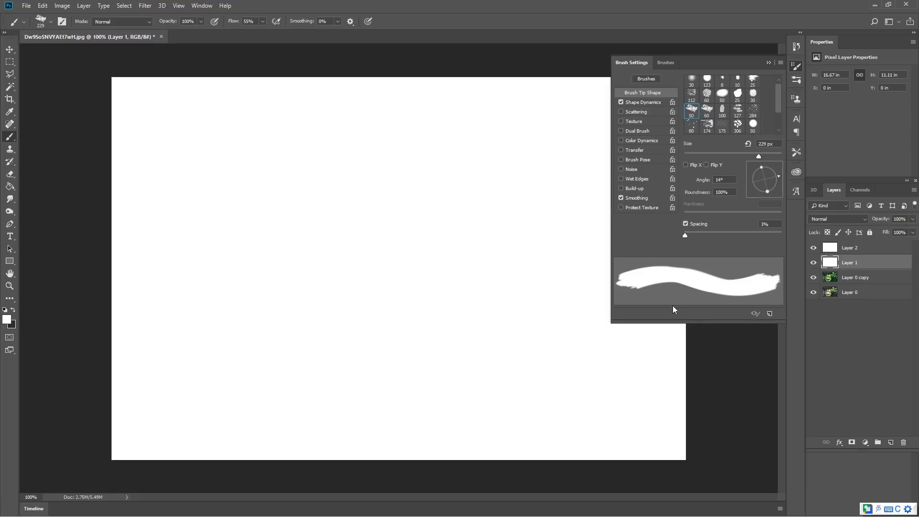
Check the photo under the white layers, switch to black, and test-paint on Layer 2.
drag(813, 248, 813, 263)
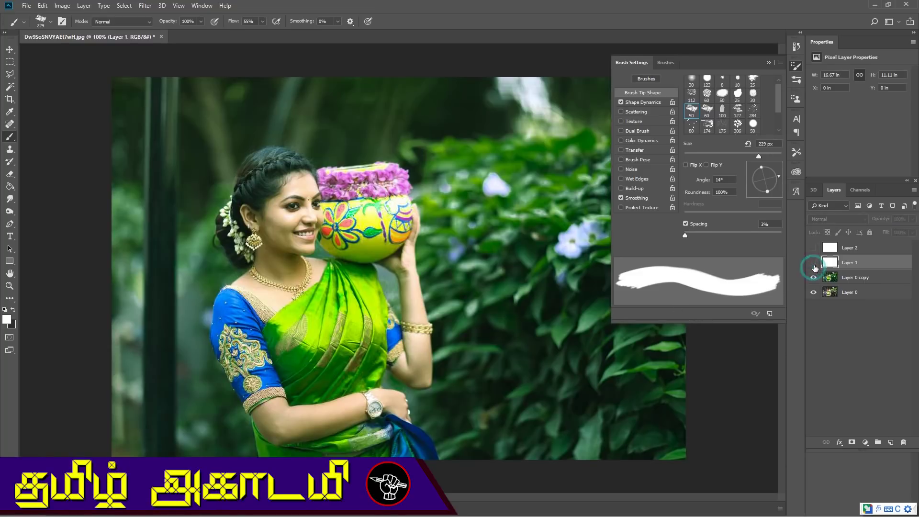
click(814, 263)
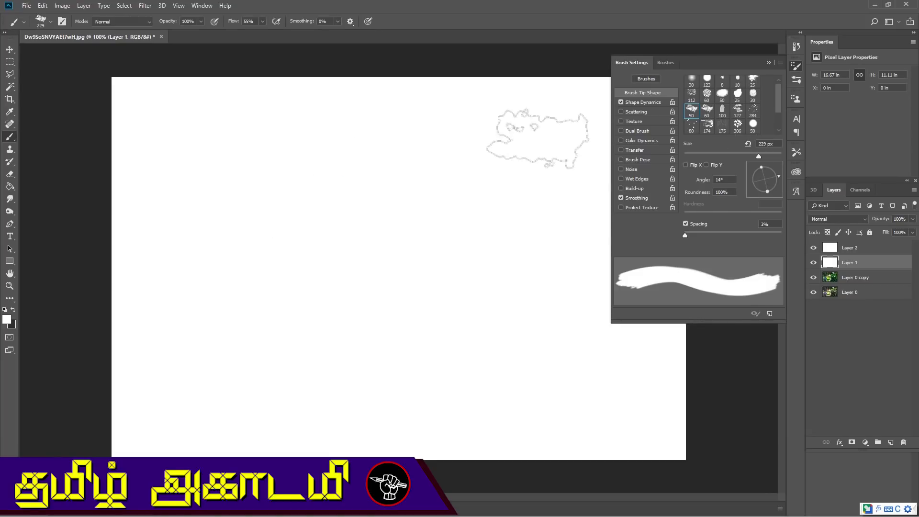
click(13, 310)
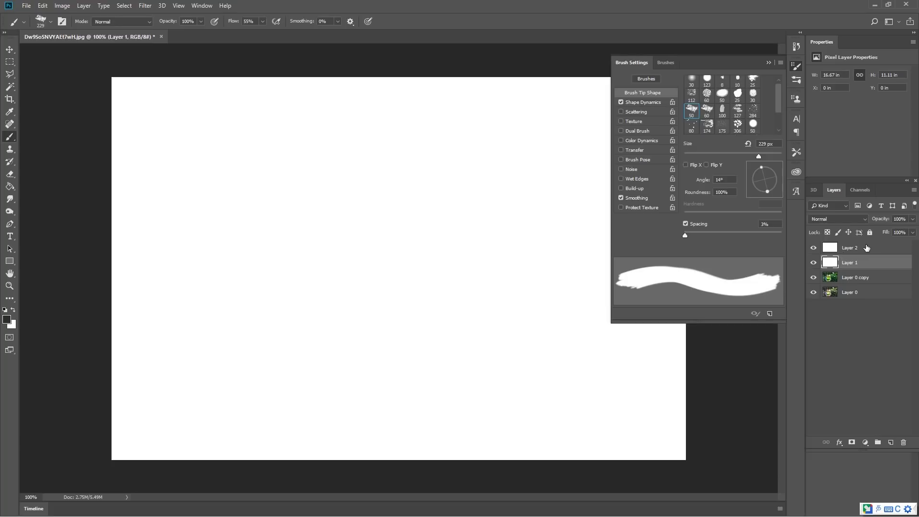
click(849, 248)
mouse_move(339, 172)
mouse_down()
mouse_move(314, 180)
mouse_move(340, 148)
mouse_move(317, 218)
mouse_move(382, 213)
mouse_move(393, 221)
mouse_move(392, 301)
mouse_move(409, 294)
mouse_move(340, 264)
mouse_move(328, 280)
mouse_move(283, 285)
mouse_move(312, 224)
mouse_move(329, 320)
mouse_move(382, 376)
mouse_move(441, 338)
mouse_move(460, 327)
mouse_up()
Paint the dark central mass on Layer 2 with the 60, 100 and 127 px brush tips.
key(ctrl+z)
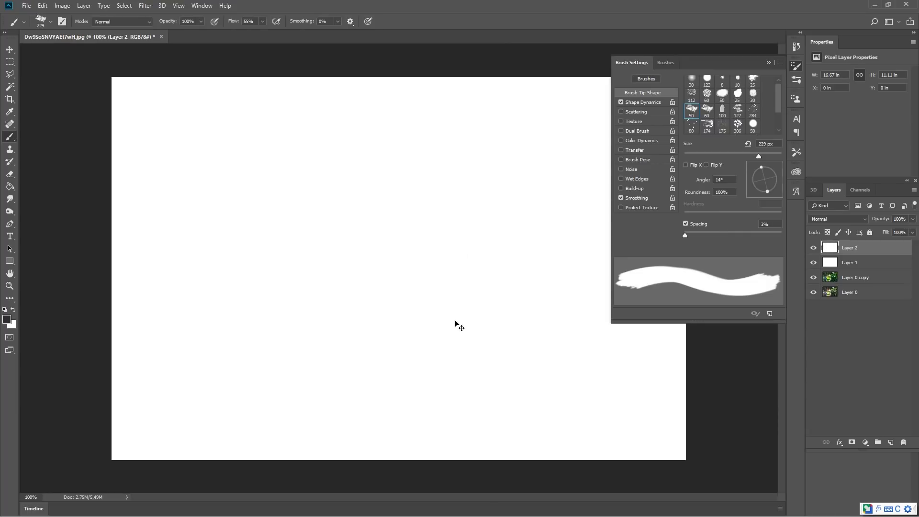
mouse_move(320, 189)
mouse_down()
mouse_move(329, 154)
mouse_move(297, 174)
mouse_move(306, 191)
mouse_up()
click(707, 108)
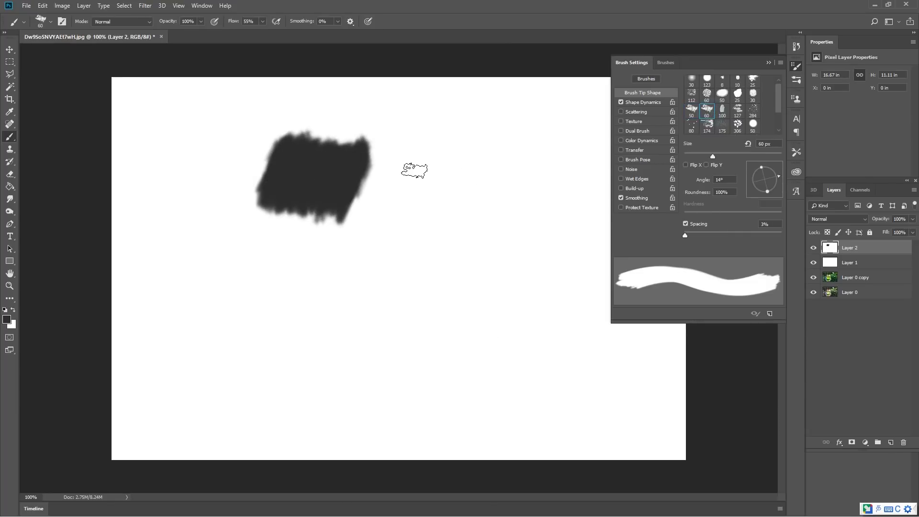
drag(716, 156, 751, 156)
mouse_move(427, 179)
mouse_down()
mouse_move(416, 250)
mouse_move(472, 239)
mouse_up()
click(722, 110)
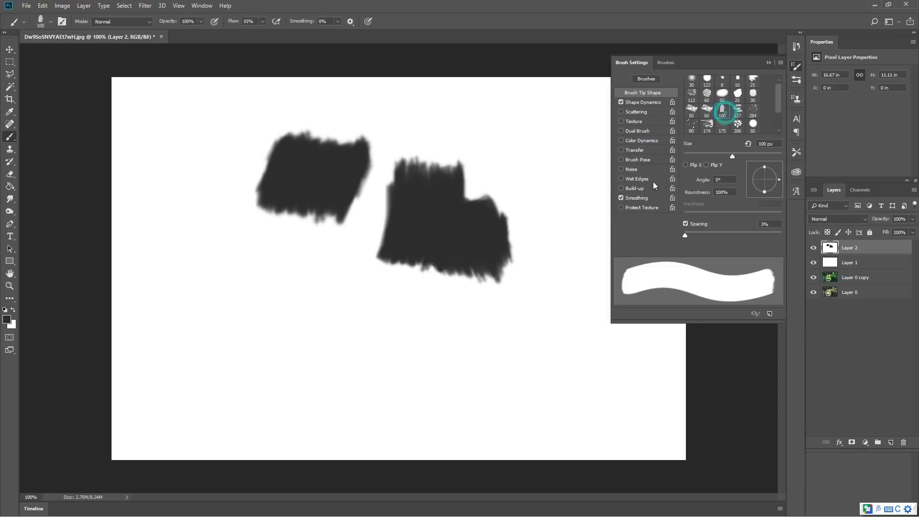
mouse_move(311, 250)
mouse_down()
mouse_move(377, 189)
mouse_move(374, 181)
mouse_move(355, 256)
mouse_move(327, 224)
mouse_move(284, 220)
mouse_move(397, 319)
mouse_move(394, 304)
mouse_move(421, 273)
mouse_move(320, 285)
mouse_move(294, 244)
mouse_move(306, 220)
mouse_up()
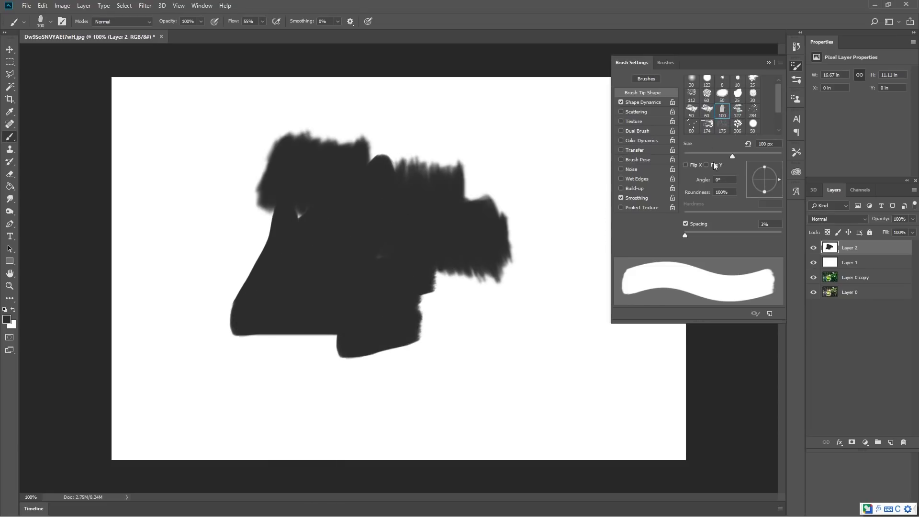
click(738, 110)
mouse_move(488, 292)
mouse_down()
mouse_move(455, 304)
mouse_move(477, 314)
mouse_move(468, 262)
mouse_move(447, 306)
mouse_move(463, 312)
mouse_move(441, 321)
mouse_move(450, 266)
mouse_move(447, 277)
mouse_move(465, 259)
mouse_move(527, 272)
mouse_move(501, 313)
mouse_move(499, 277)
mouse_move(445, 301)
mouse_up()
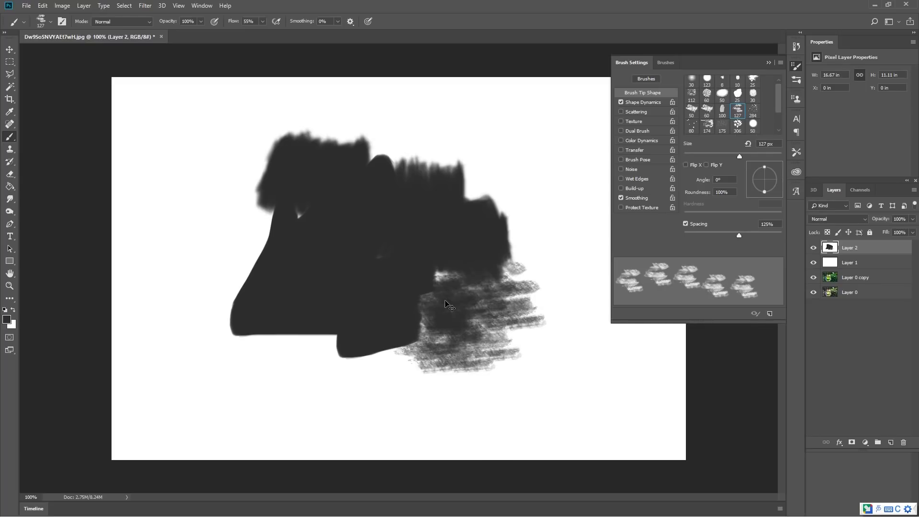
Extend the dark shape with a 125 px brush, then pick the 306 px leaf tip.
click(713, 113)
mouse_move(431, 273)
mouse_down()
mouse_move(435, 300)
mouse_move(405, 354)
mouse_up()
key(comma)
key(bracketright)
key(bracketright)
key(bracketright)
key(bracketright)
key(bracketright)
key(bracketright)
mouse_move(467, 256)
mouse_down()
mouse_move(476, 271)
mouse_move(492, 266)
mouse_move(438, 349)
mouse_move(378, 366)
mouse_up()
mouse_move(273, 262)
mouse_down()
mouse_move(247, 275)
mouse_move(194, 229)
mouse_move(302, 187)
mouse_move(301, 163)
mouse_move(253, 158)
mouse_move(182, 187)
mouse_move(204, 194)
mouse_move(251, 136)
mouse_move(476, 159)
mouse_move(492, 196)
mouse_move(523, 225)
mouse_move(527, 325)
mouse_move(457, 370)
mouse_move(372, 392)
mouse_move(208, 312)
mouse_move(151, 262)
mouse_move(194, 214)
mouse_move(219, 159)
mouse_move(253, 129)
mouse_move(458, 150)
mouse_move(466, 168)
mouse_move(298, 139)
mouse_move(132, 212)
mouse_move(177, 290)
mouse_move(268, 337)
mouse_move(461, 352)
mouse_move(493, 333)
mouse_move(497, 282)
mouse_move(459, 205)
mouse_move(340, 181)
mouse_move(282, 319)
mouse_move(321, 316)
mouse_move(281, 308)
mouse_move(339, 165)
mouse_move(377, 217)
mouse_move(402, 201)
mouse_up()
click(736, 125)
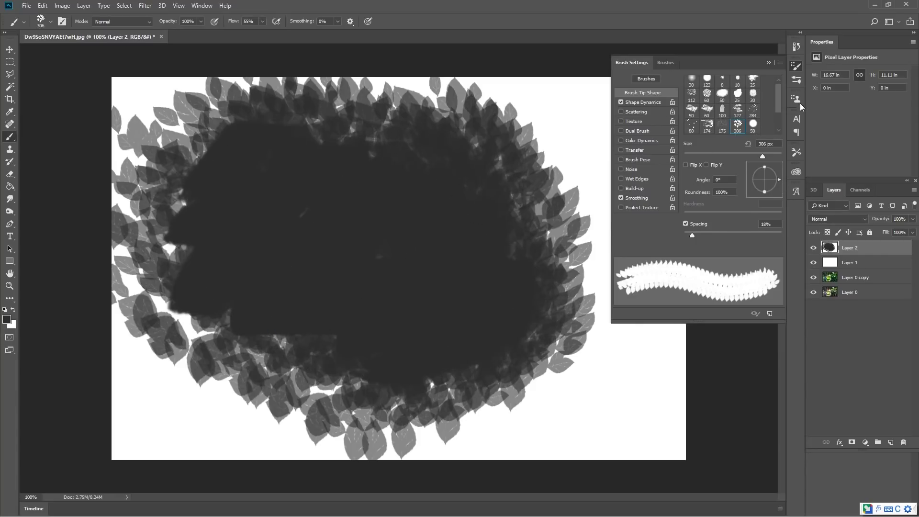
click(769, 64)
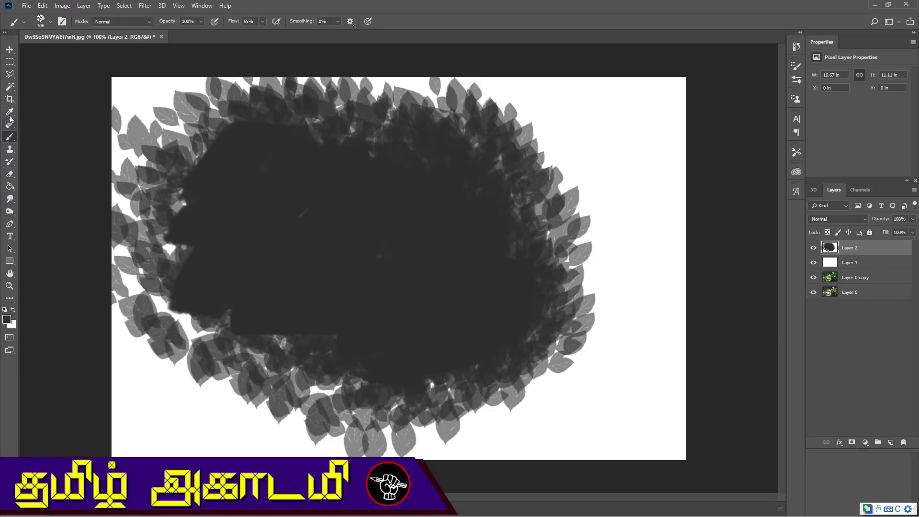
click(10, 87)
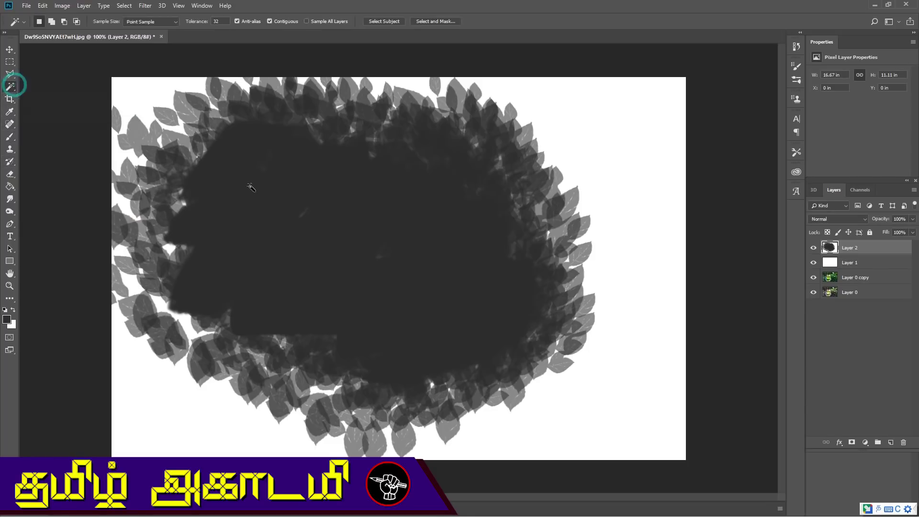
Try a first Color Range selection of the dark paint, then deselect it.
right_click(315, 226)
click(357, 303)
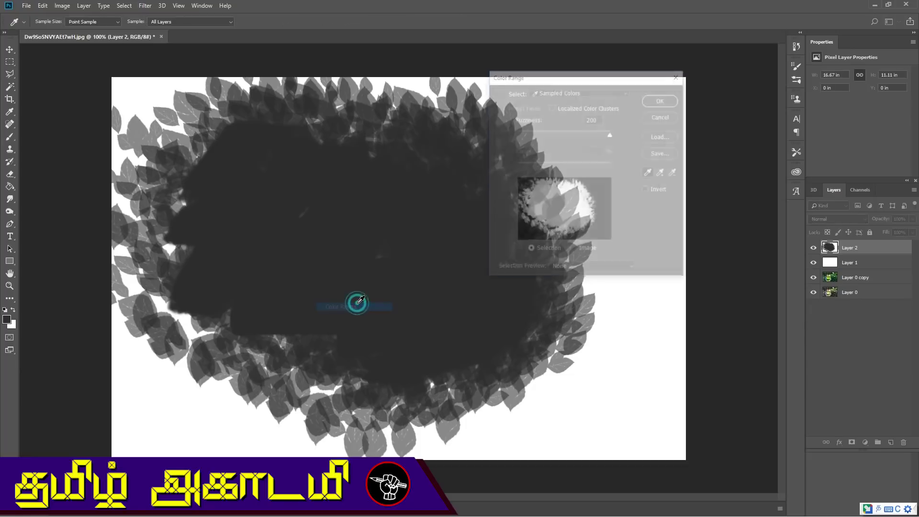
drag(611, 132, 579, 133)
click(660, 97)
key(w)
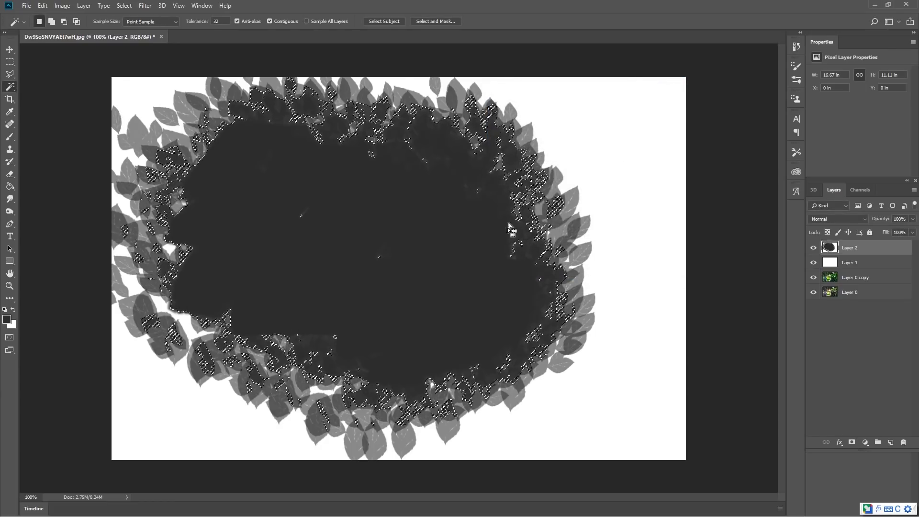
right_click(364, 213)
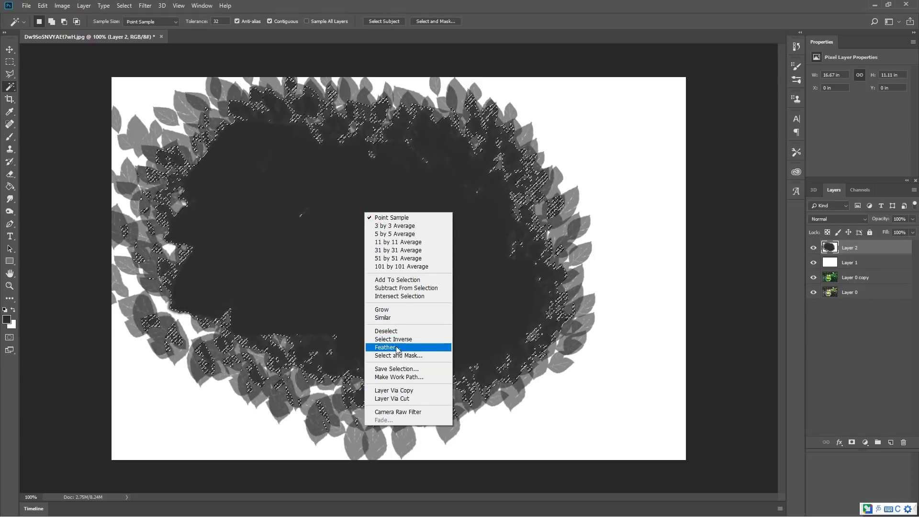
click(340, 266)
key(ctrl+d)
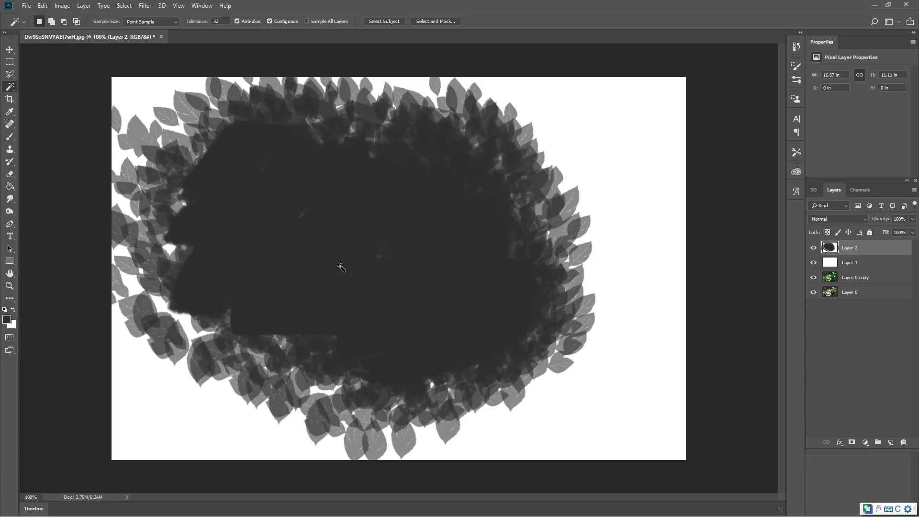
Redo the Color Range selection of the dark paint with Fuzziness raised to 165.
right_click(360, 231)
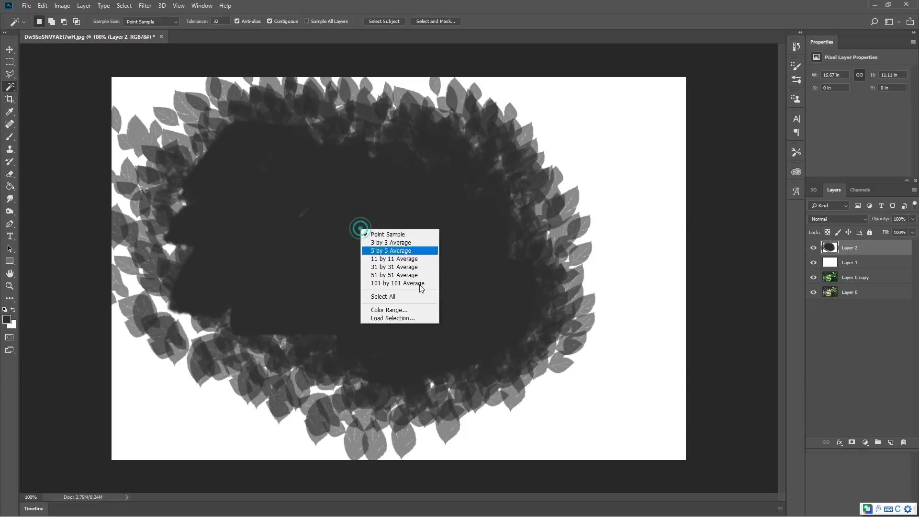
click(418, 310)
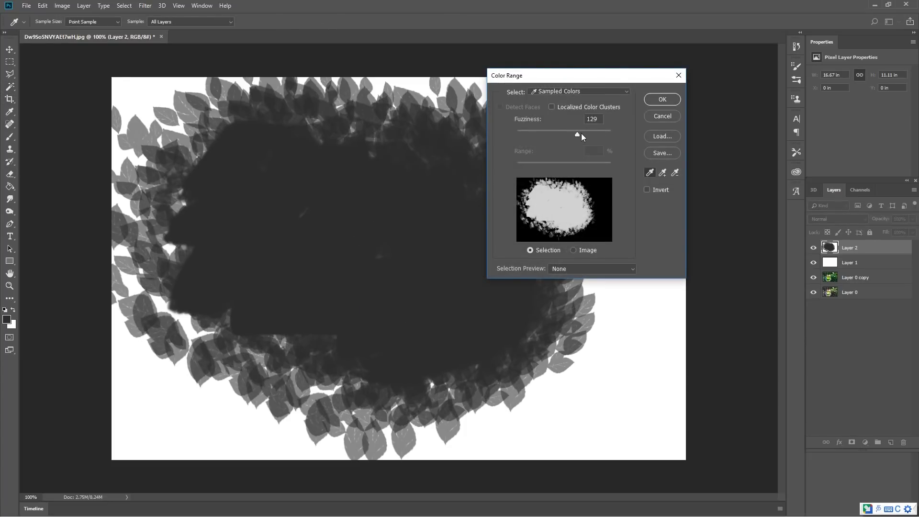
drag(582, 134, 595, 132)
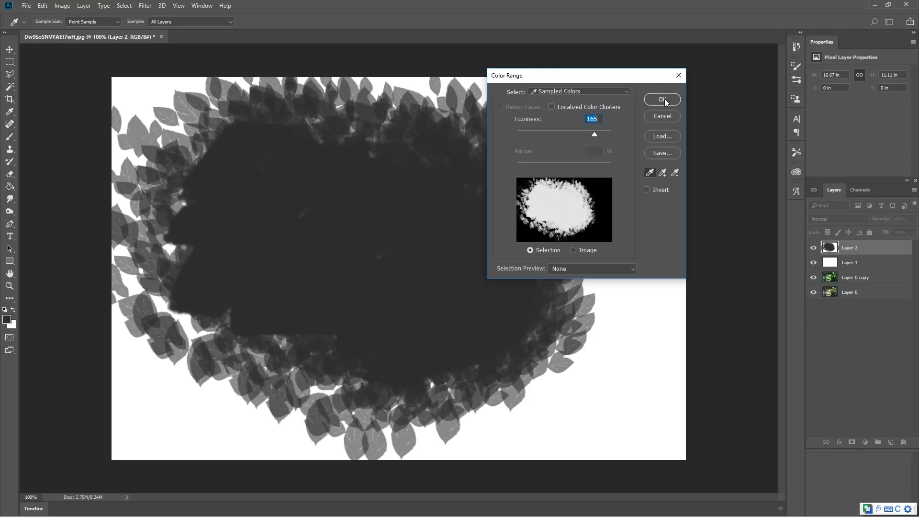
click(663, 99)
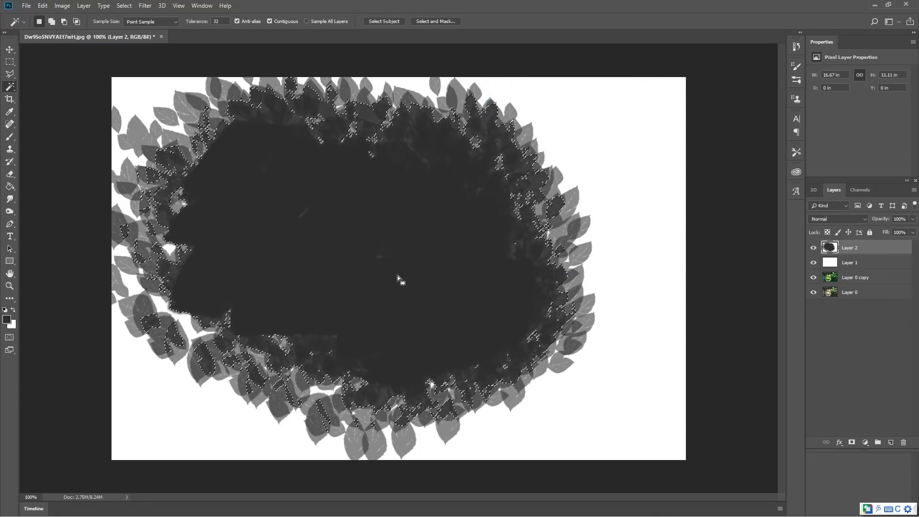
right_click(402, 224)
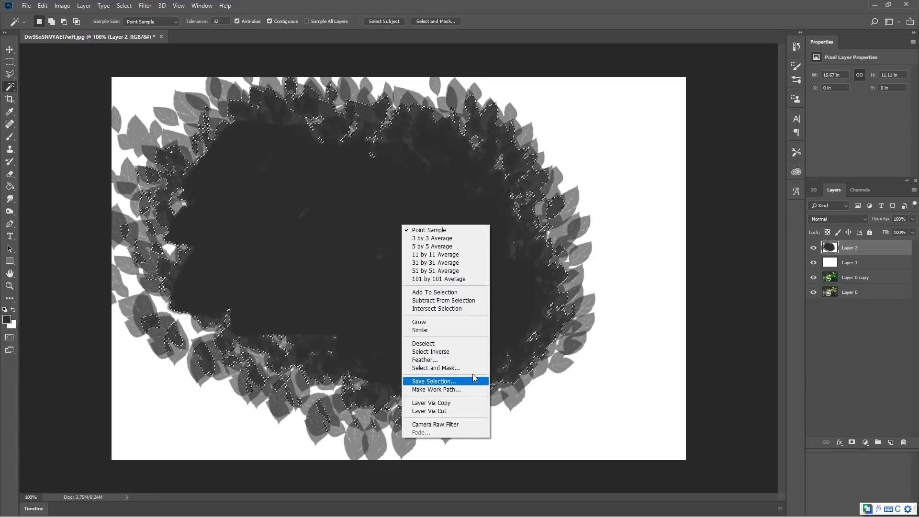
Invert the selection, hide Layer 2, and mask Layer 1 with the inverted selection.
click(474, 356)
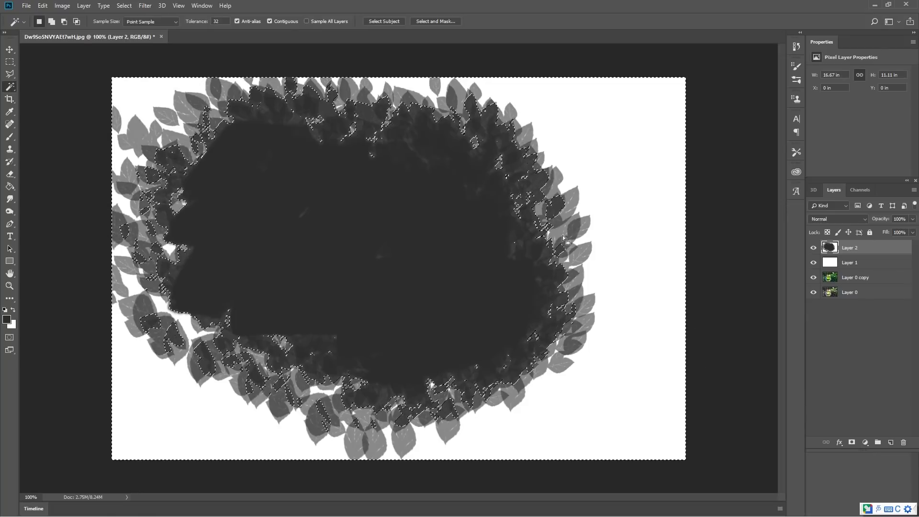
click(814, 248)
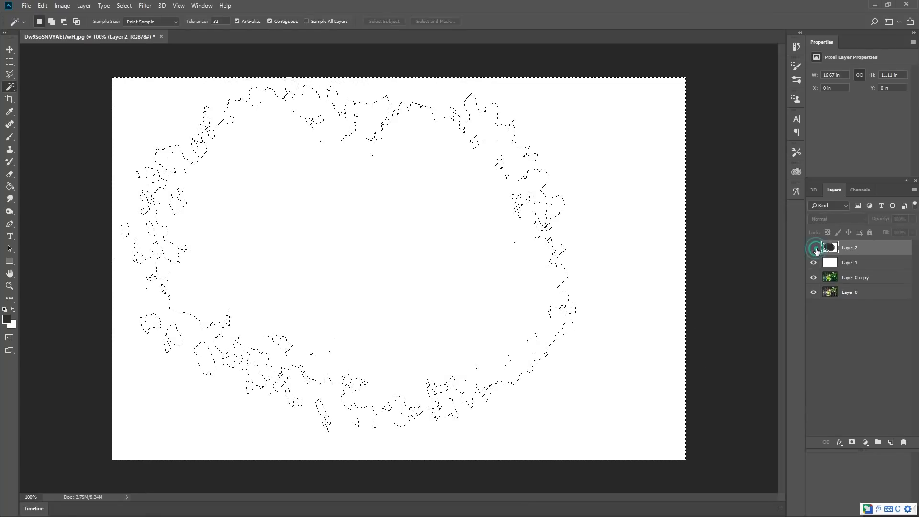
click(862, 267)
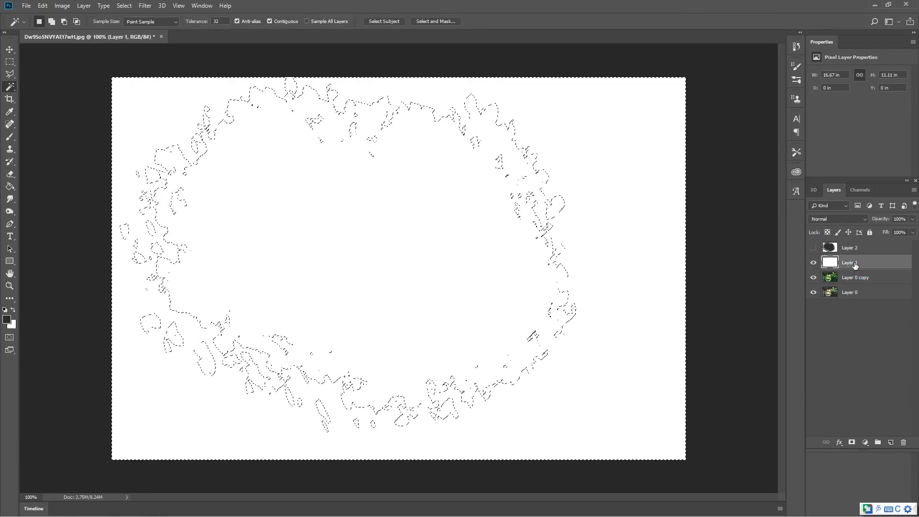
click(852, 443)
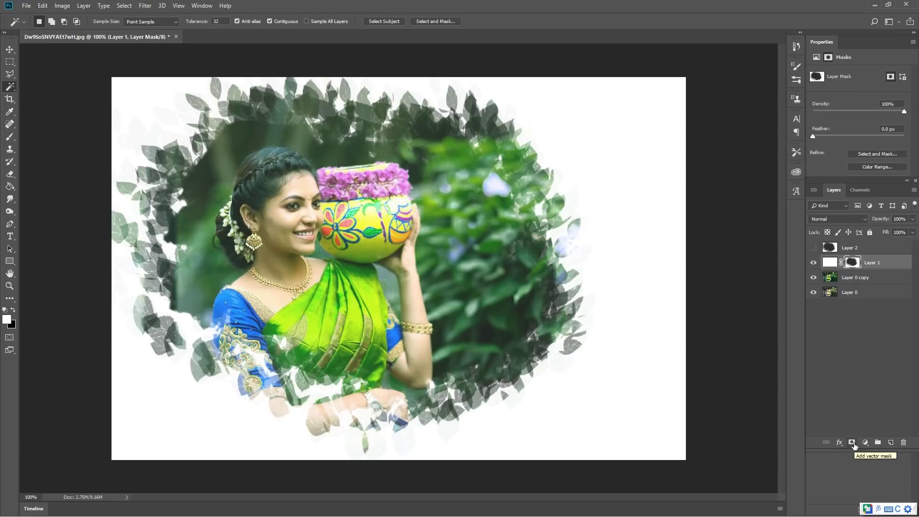
Scale Layer 0 copy up to about 124% and shift it slightly right.
click(882, 279)
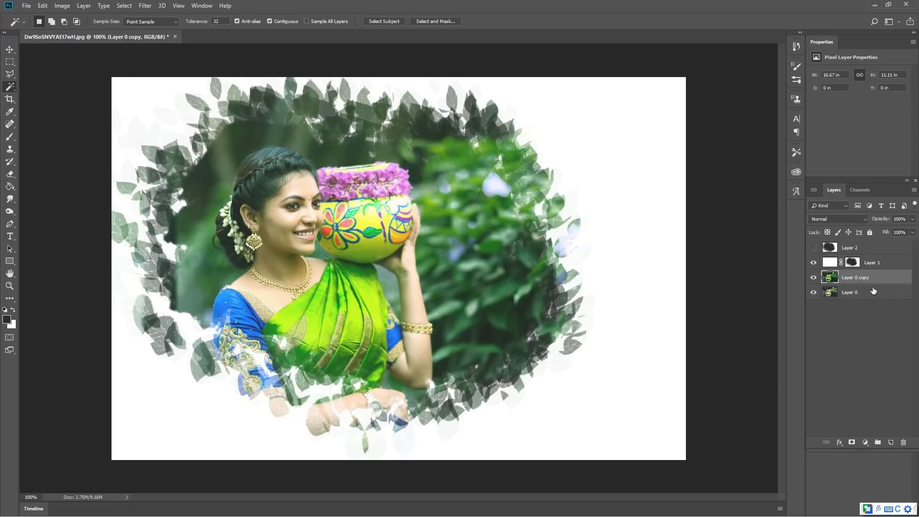
key(ctrl+t)
drag(686, 460, 652, 429)
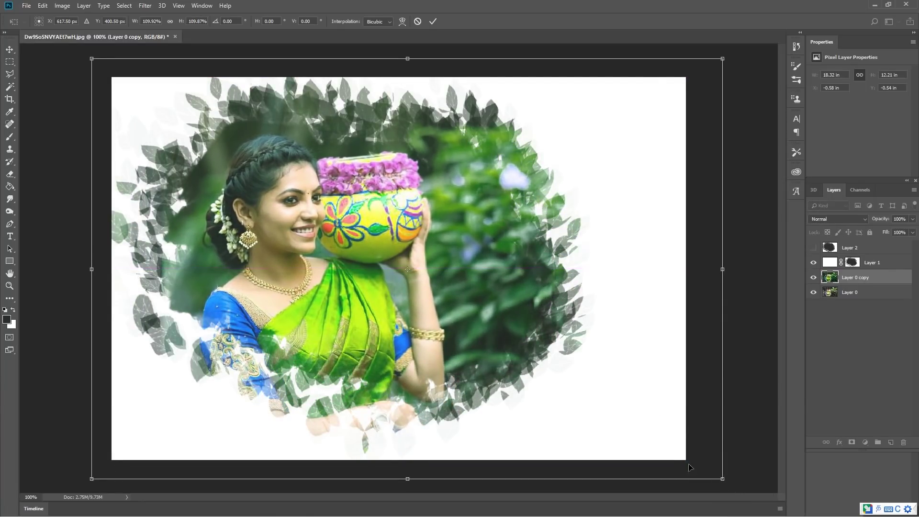
drag(723, 478, 774, 498)
drag(666, 388, 687, 404)
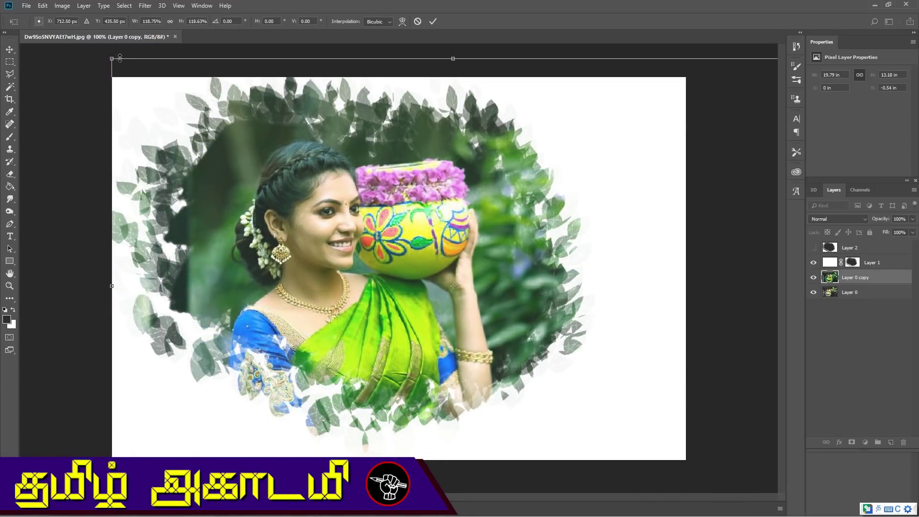
drag(113, 58, 83, 39)
mouse_move(387, 253)
mouse_down()
mouse_move(401, 258)
mouse_move(399, 246)
mouse_up()
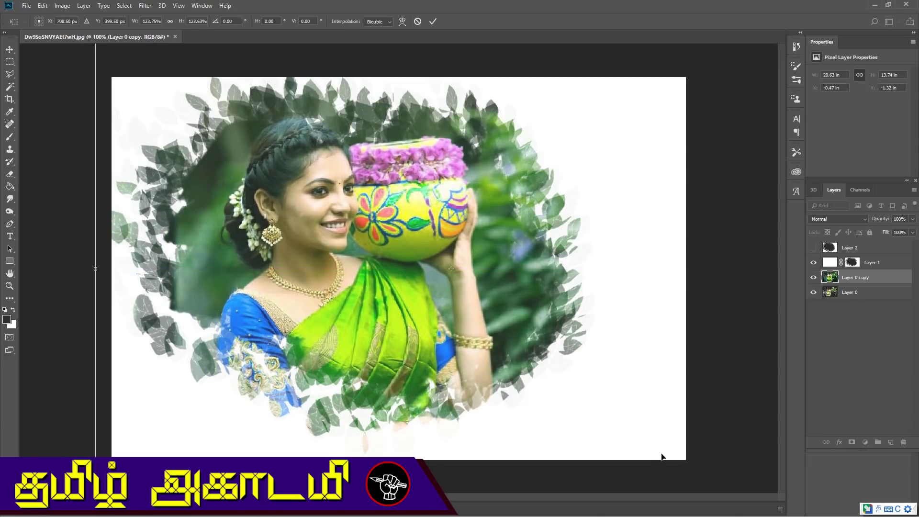
key(Return)
key(w)
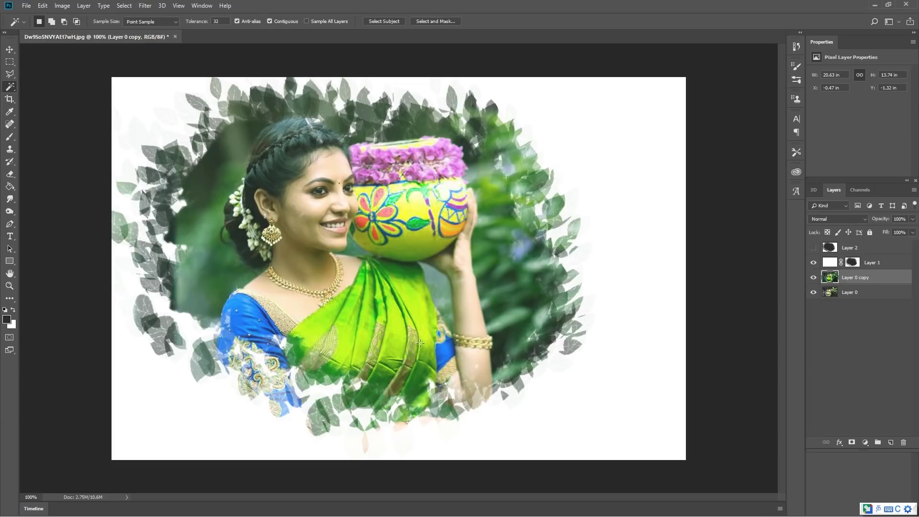
Move the portrait lower in the frame and realign the white masked layer.
key(v)
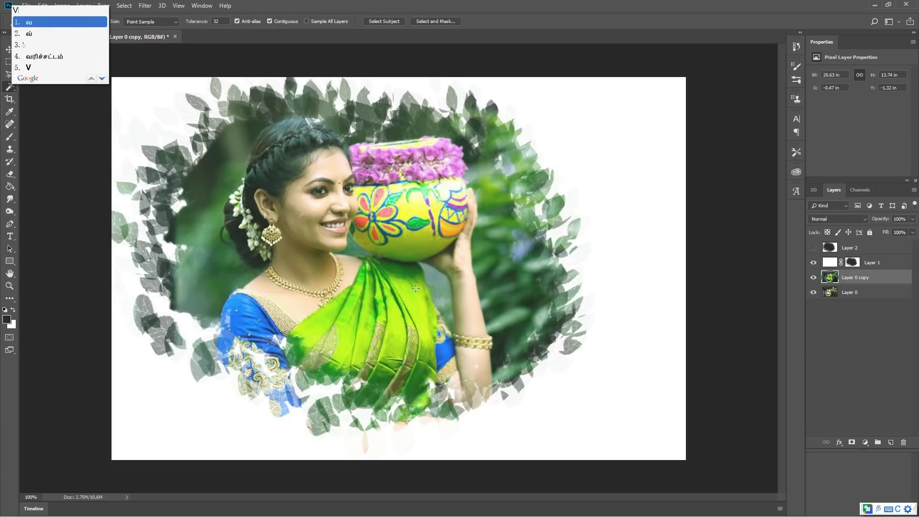
click(49, 173)
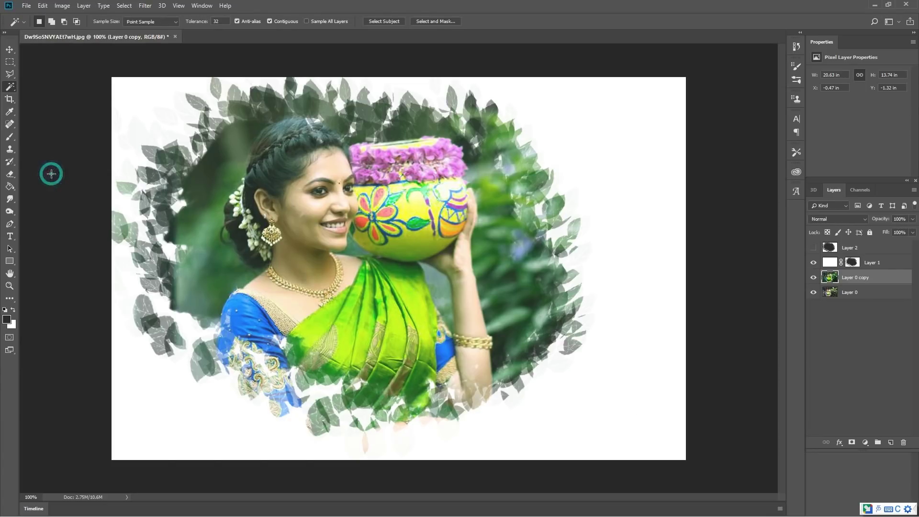
click(10, 49)
drag(369, 241, 365, 234)
click(832, 282)
key(ctrl+t)
drag(416, 302, 412, 314)
double_click(631, 348)
drag(630, 349, 633, 346)
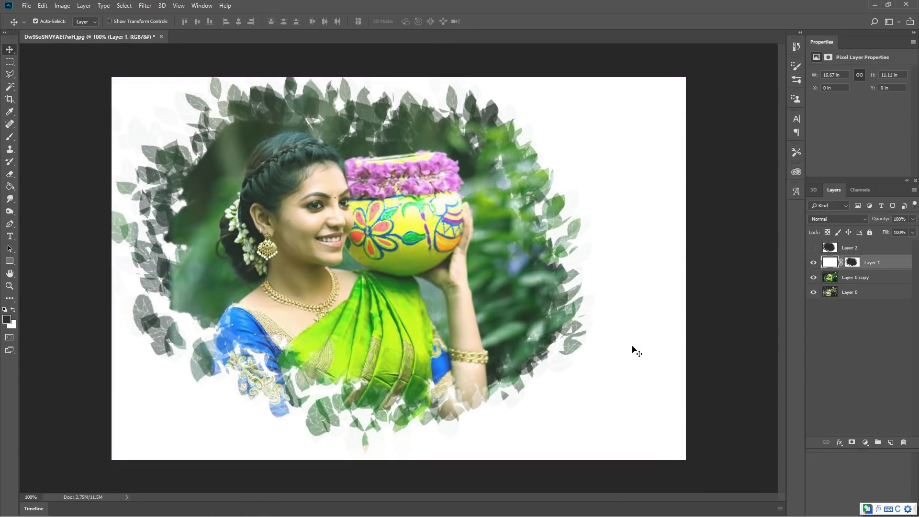
Add a new empty layer above Layer 0 copy, then start a Gradient fill layer.
click(864, 281)
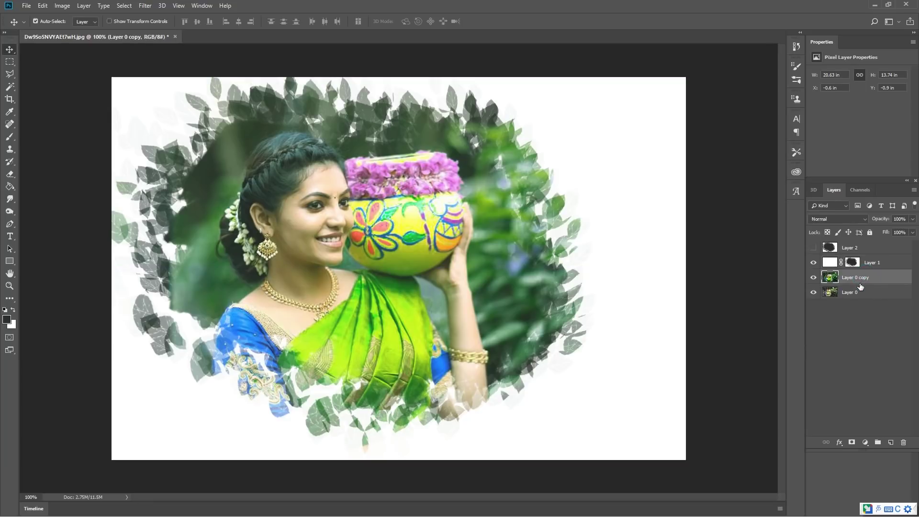
click(891, 442)
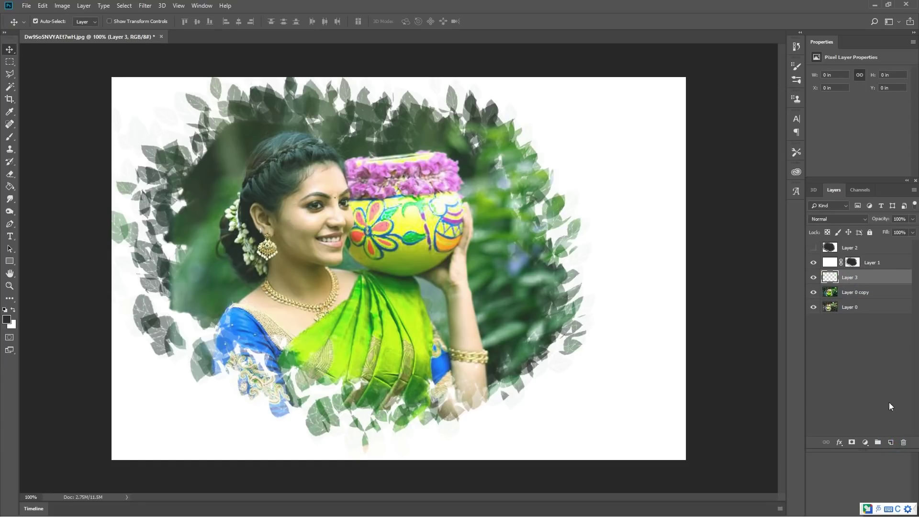
click(867, 442)
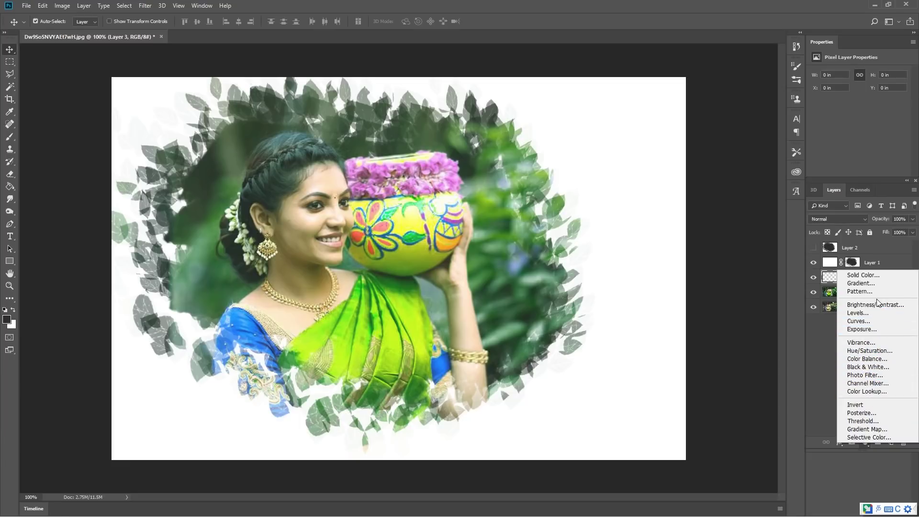
click(876, 284)
Give the gradient fill the Red, Green preset and set its blend mode to Screen.
click(651, 154)
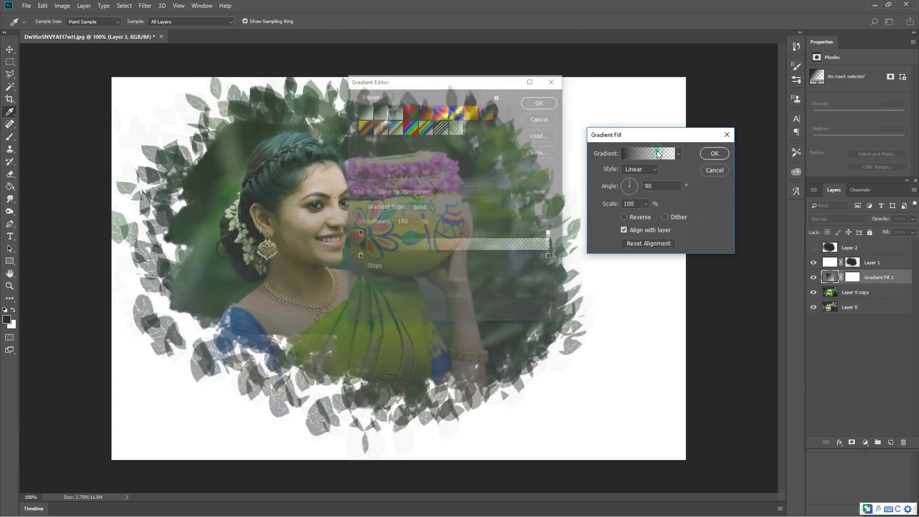
click(414, 110)
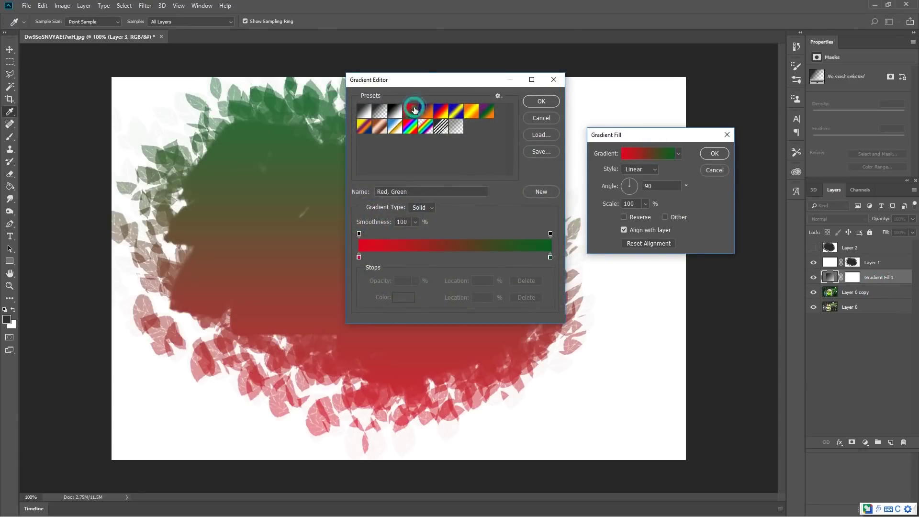
click(529, 105)
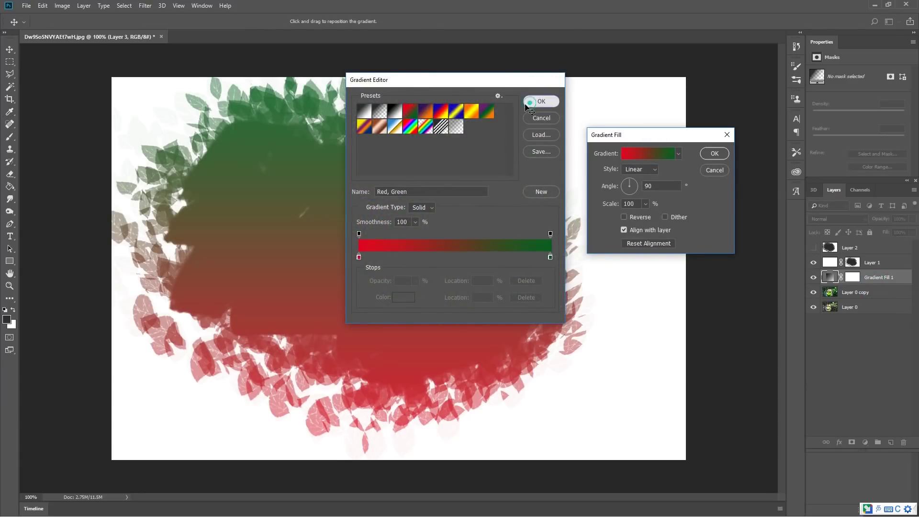
click(701, 155)
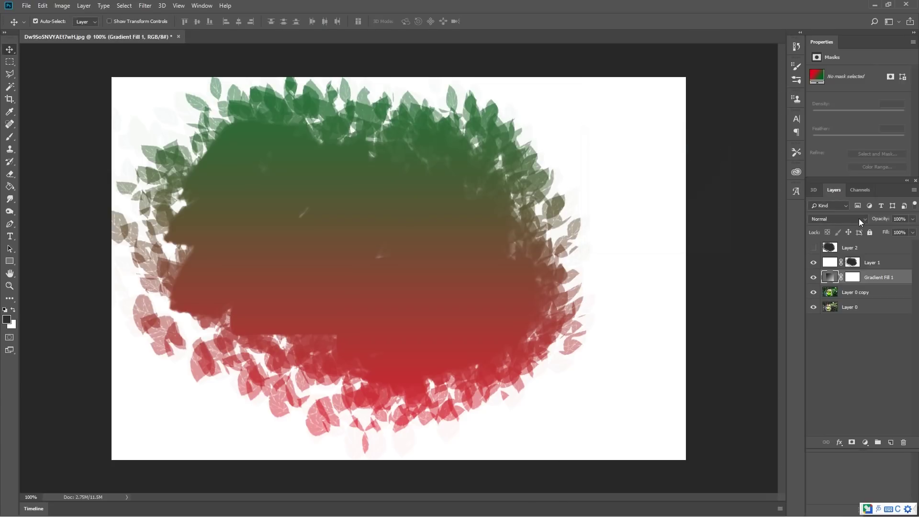
click(863, 218)
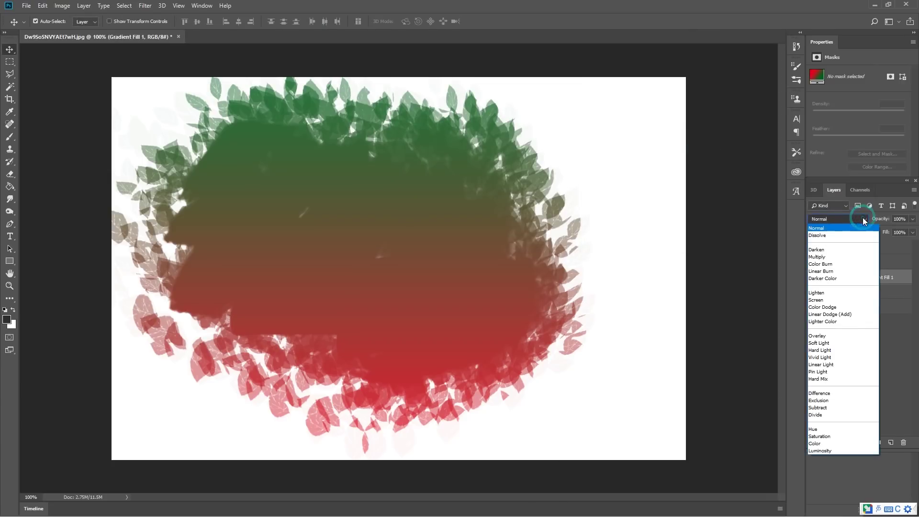
click(837, 301)
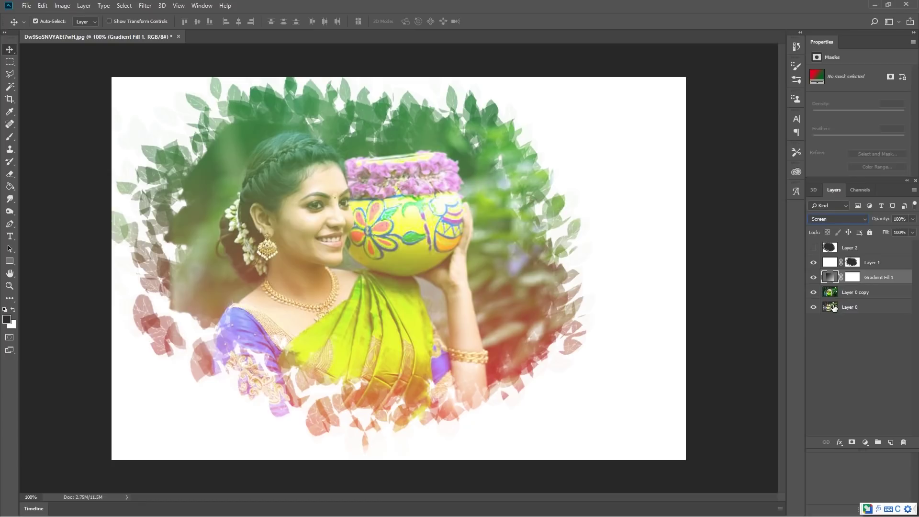